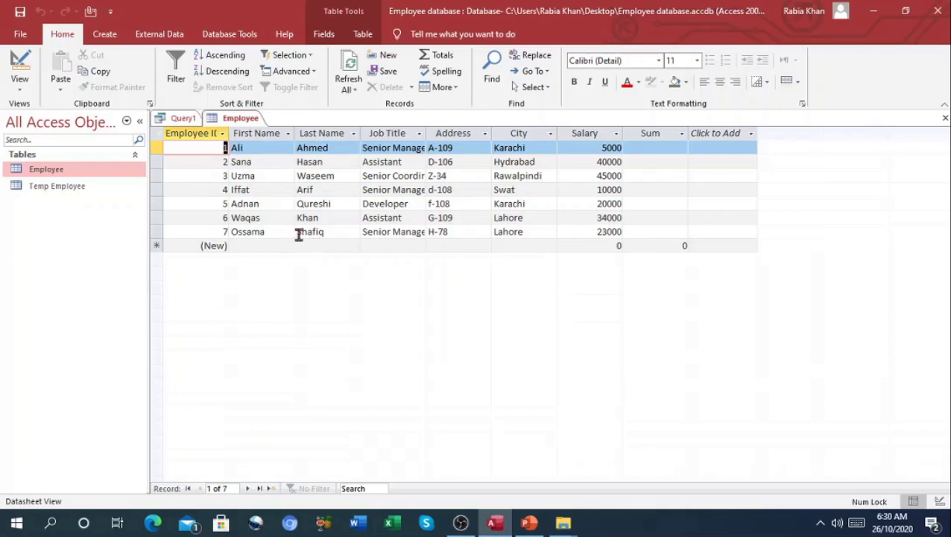
# Create a new query in Design view with the Employee table as its source.
pyautogui.click(106, 36)
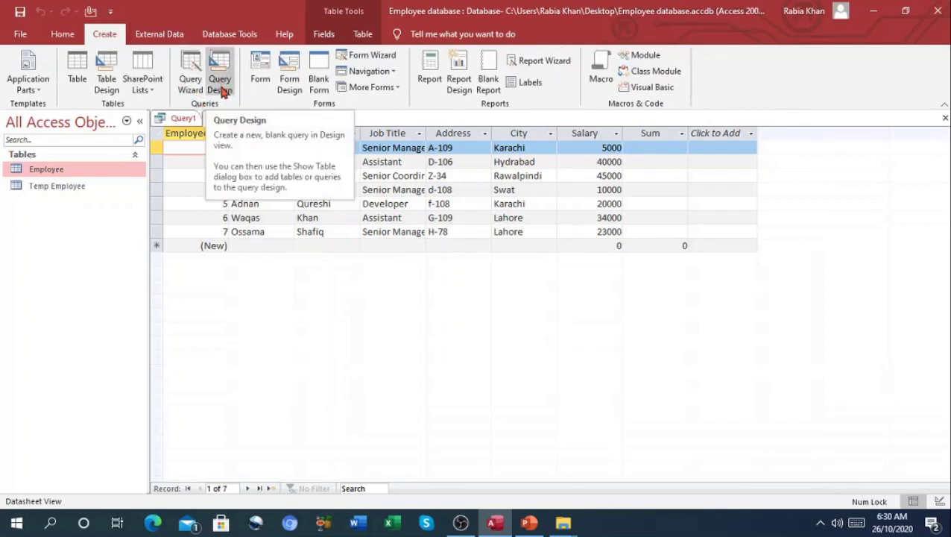
pyautogui.click(221, 84)
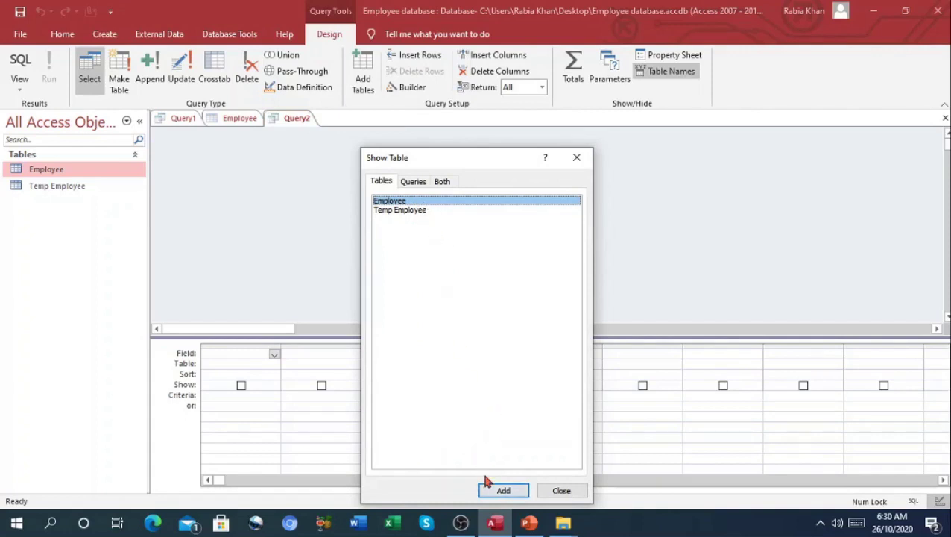
pyautogui.click(503, 490)
# Add the Employee ID, First Name, Last Name, Job Title and Address fields to Query2's grid.
pyautogui.click(561, 498)
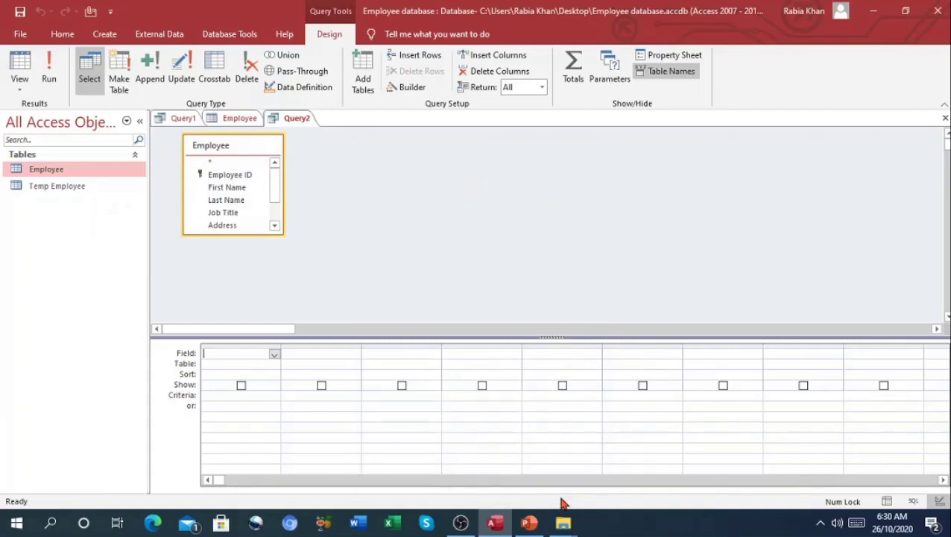
pyautogui.doubleClick(230, 174)
pyautogui.doubleClick(240, 188)
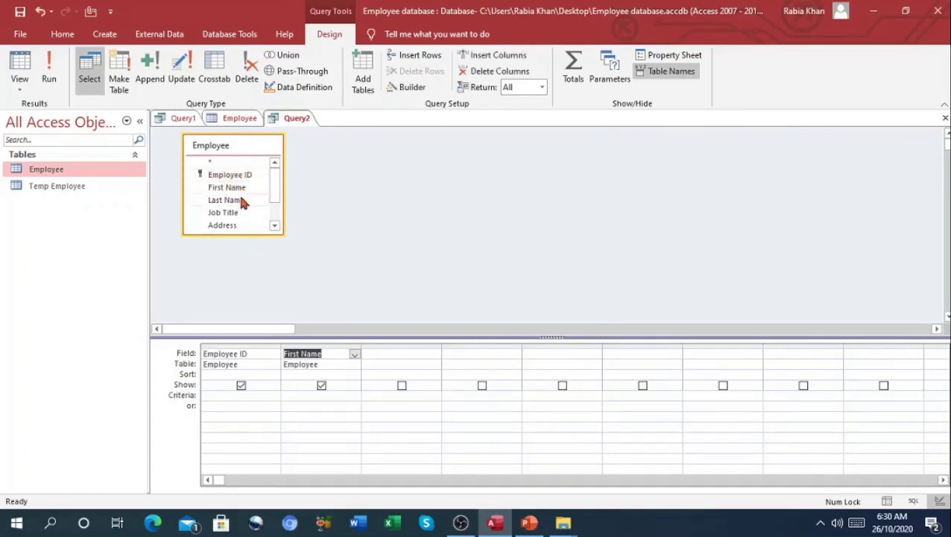
pyautogui.doubleClick(241, 200)
pyautogui.doubleClick(237, 214)
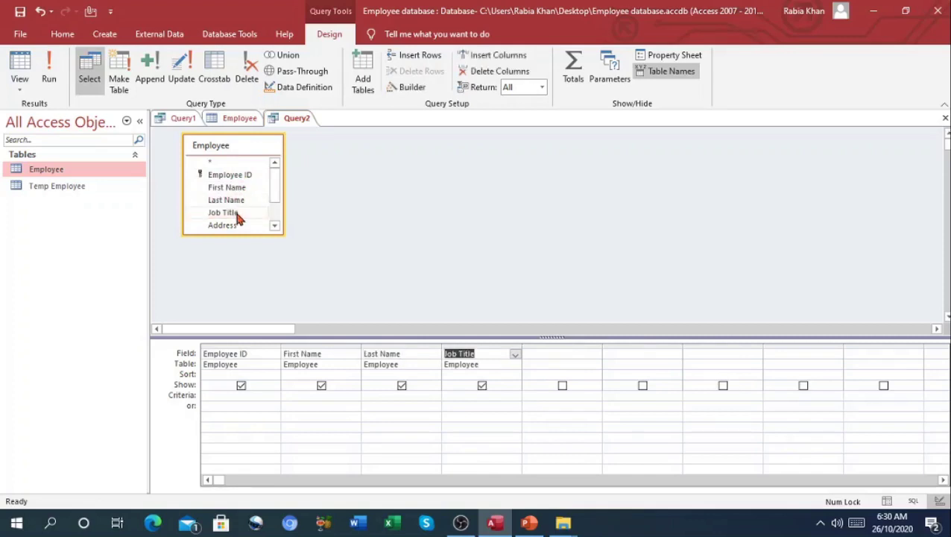
pyautogui.doubleClick(233, 226)
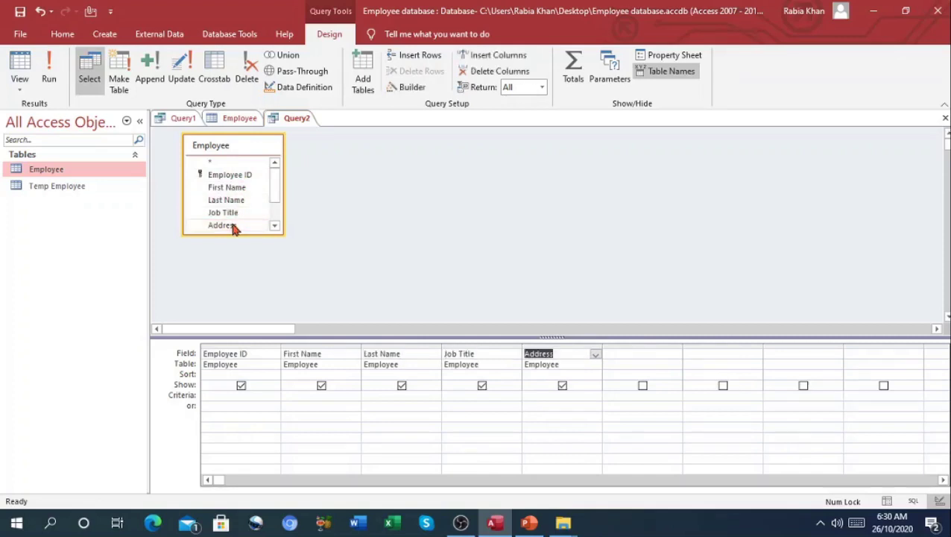
pyautogui.press('alt')
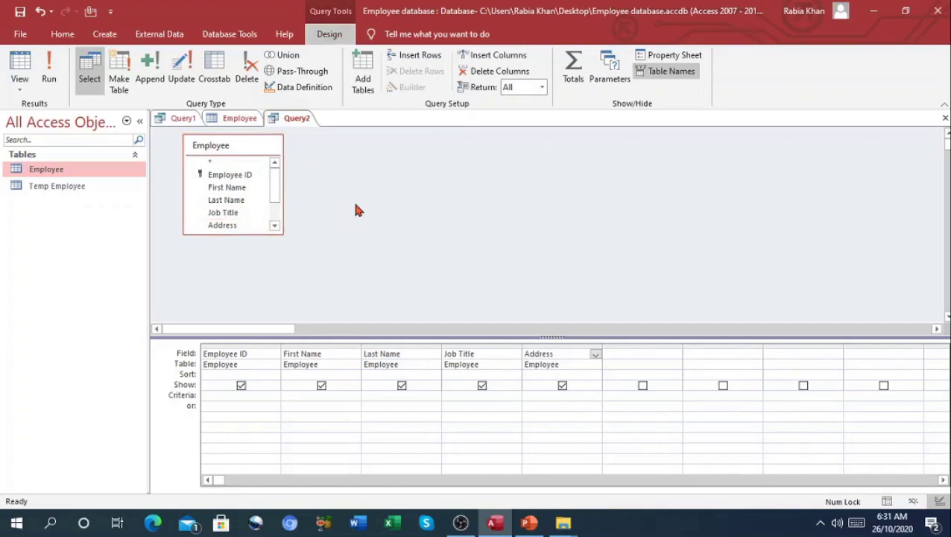
pyautogui.press('Escape')
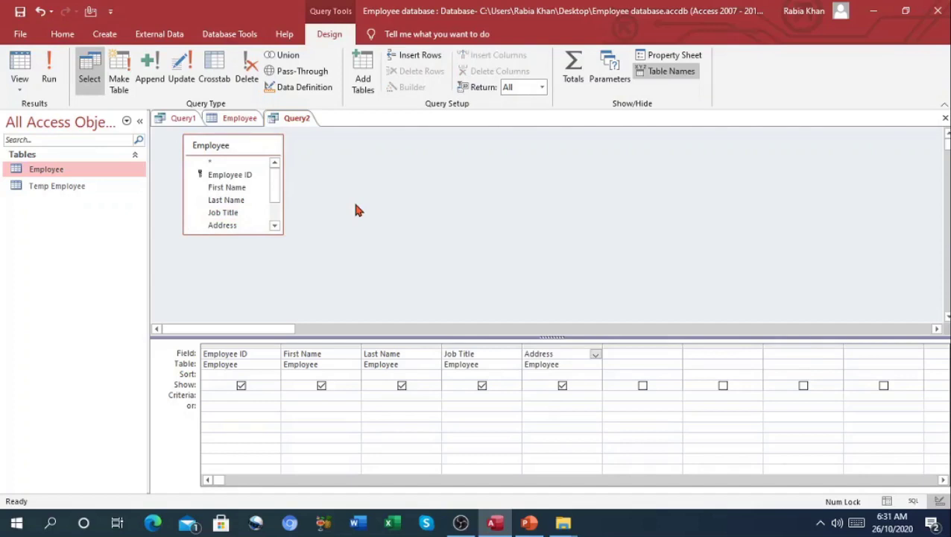
# Turn Query2 into an update query that sets First Name to "Rehman".
pyautogui.click(183, 82)
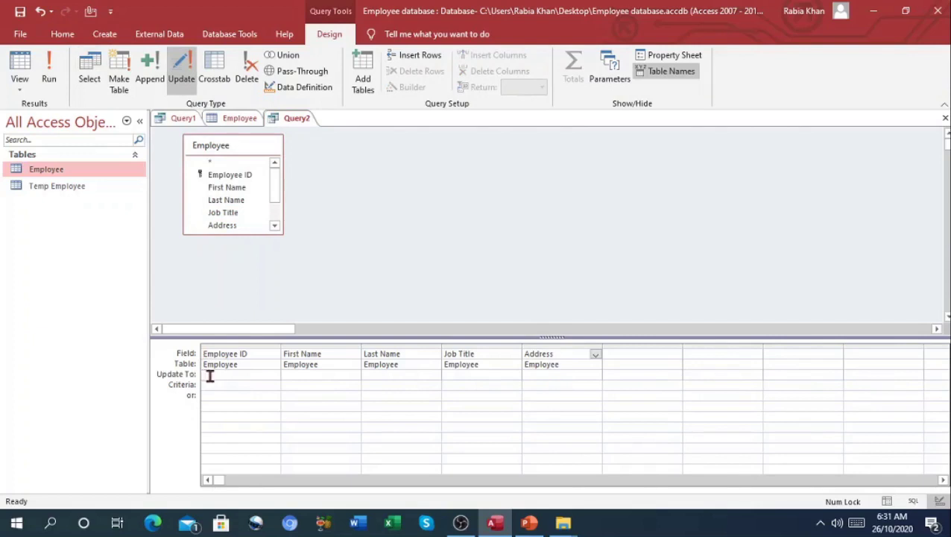
pyautogui.press('alt')
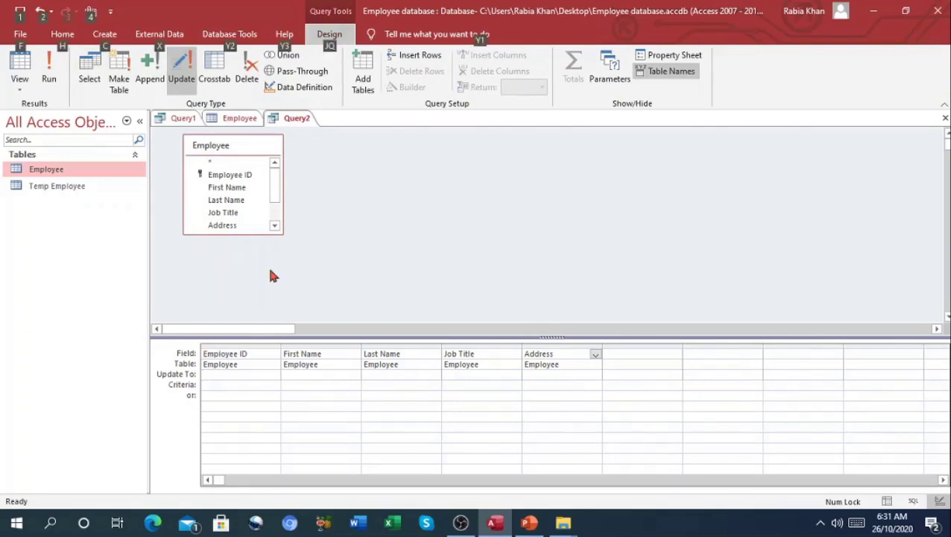
pyautogui.click(297, 375)
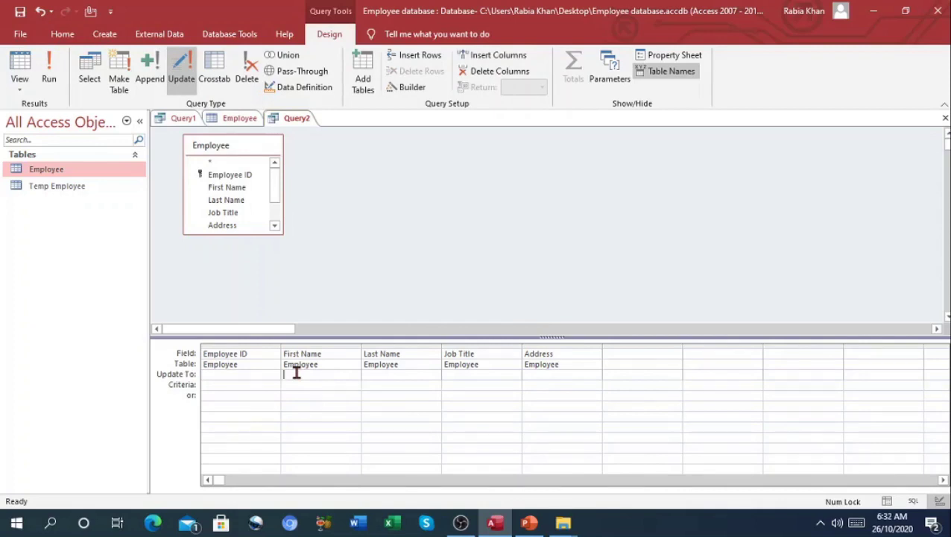
pyautogui.write('Rehman')
pyautogui.click(284, 376)
pyautogui.press('Right')
pyautogui.press('Right')
pyautogui.press('Right')
pyautogui.press('Right')
pyautogui.press('Right')
pyautogui.press('Right')
pyautogui.write('"')
# Enter Ossama as the First Name criteria and look at the Employee table.
pyautogui.click(297, 385)
pyautogui.write('"Osama')
pyautogui.click(240, 120)
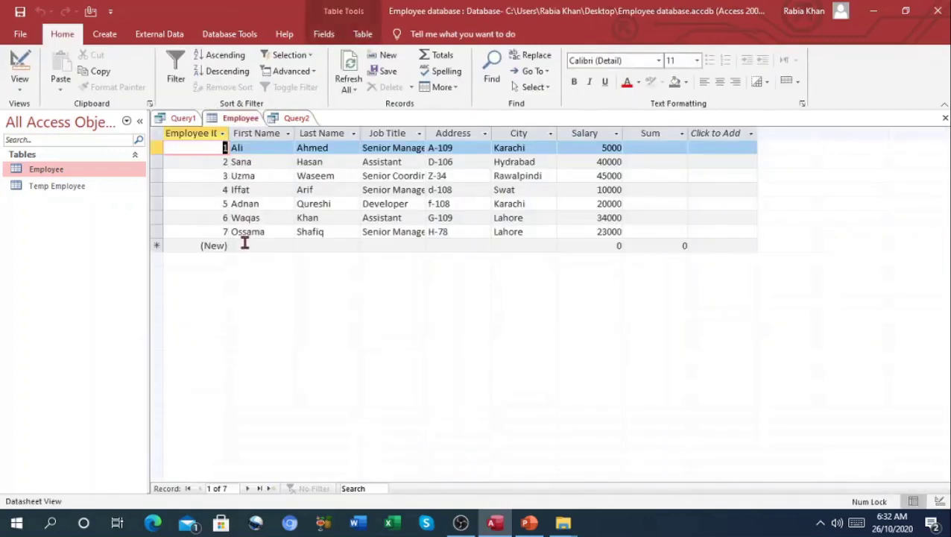
pyautogui.click(297, 118)
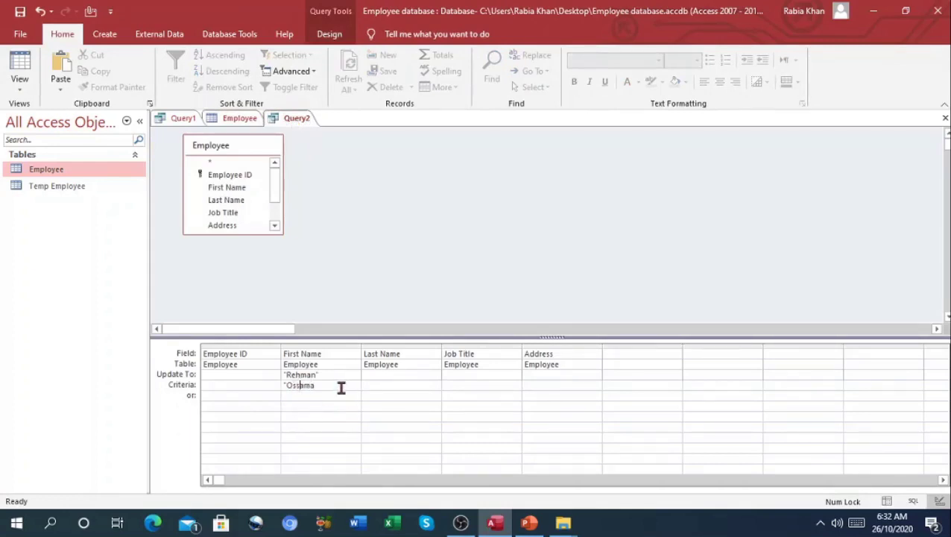
pyautogui.write('"')
pyautogui.write('"Malik""Shafiq"')
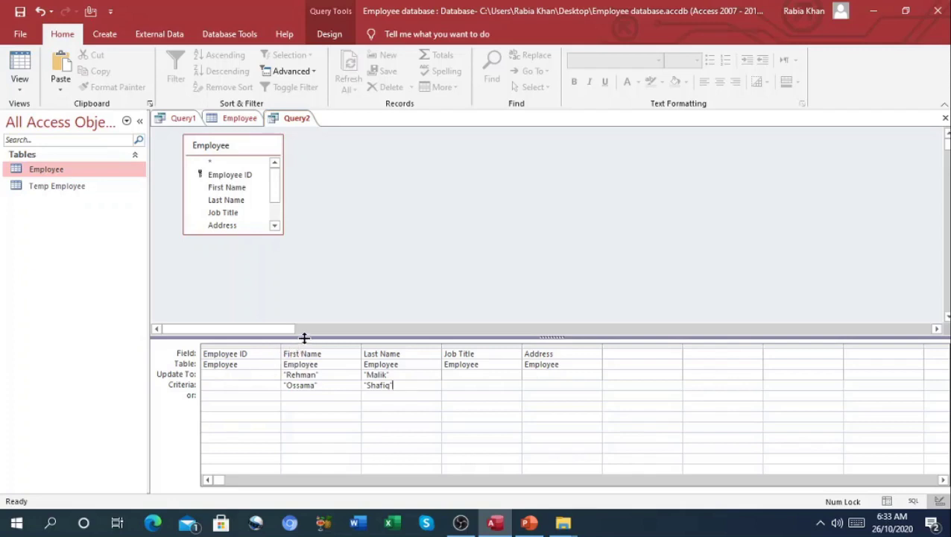
pyautogui.click(302, 364)
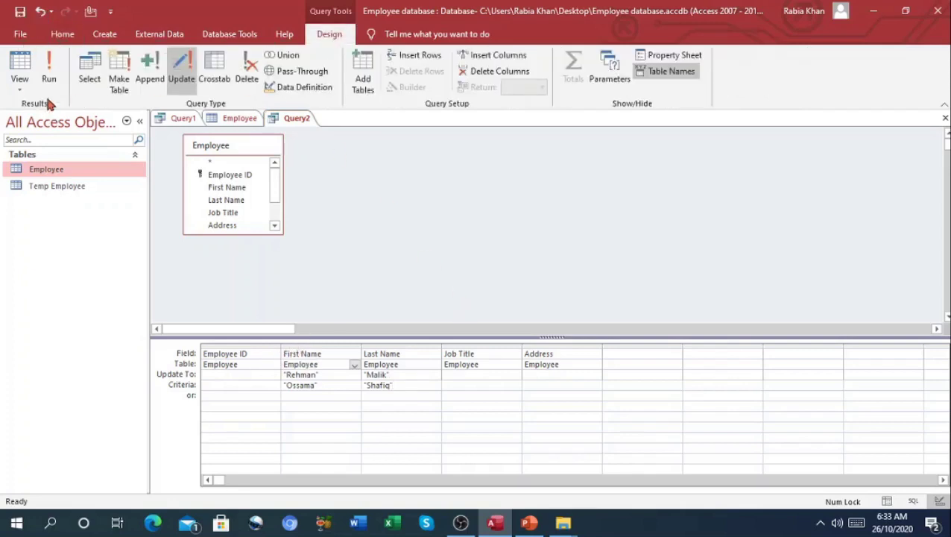
# Run the name update, confirm the 1-row change, and check record 7 reads Rehman Malik.
pyautogui.click(49, 75)
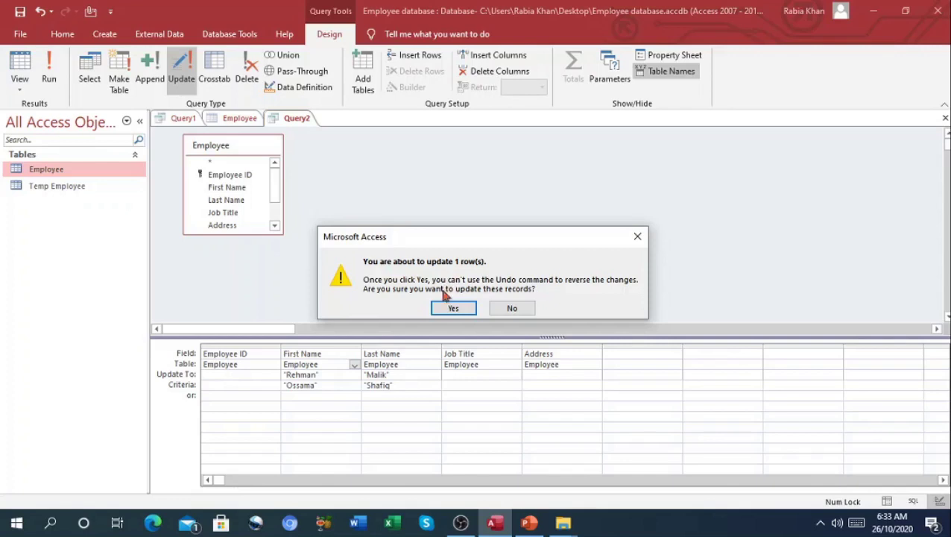
pyautogui.click(451, 308)
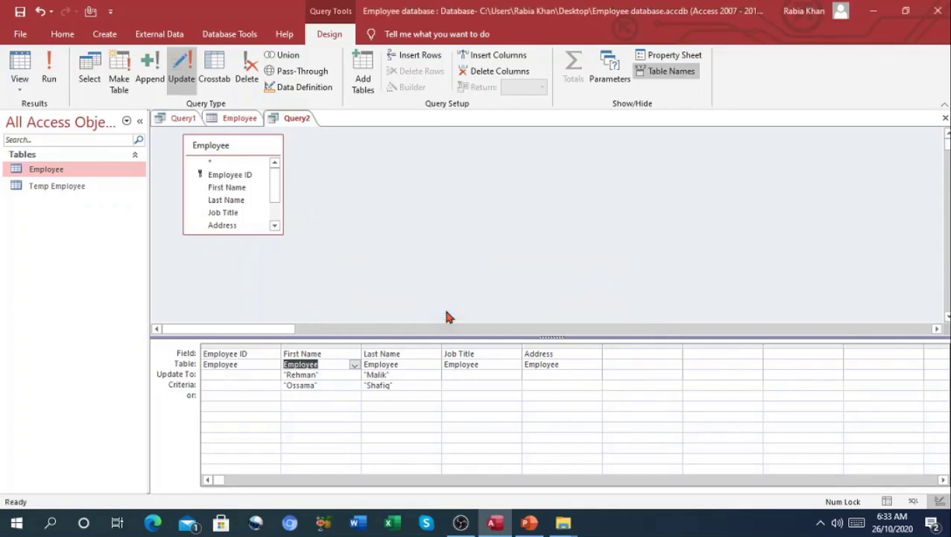
pyautogui.click(239, 119)
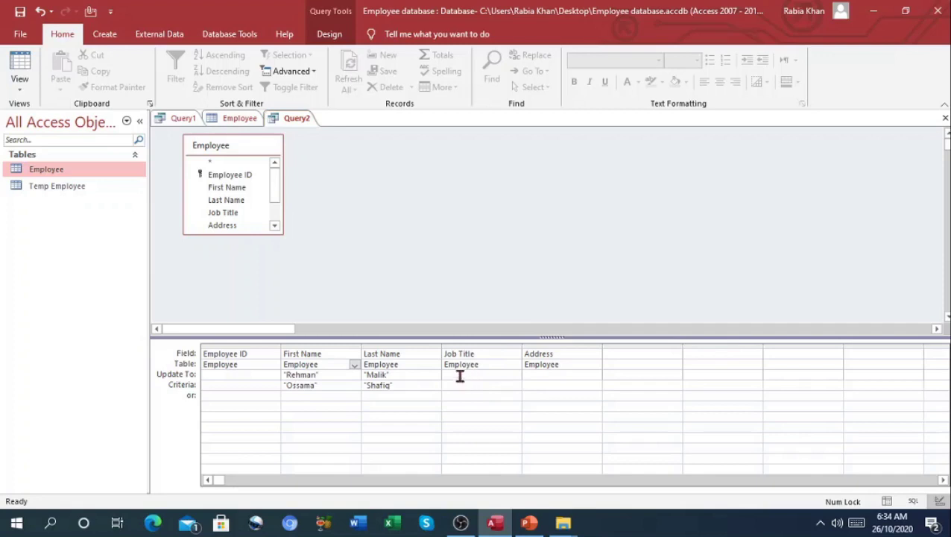
pyautogui.click(237, 119)
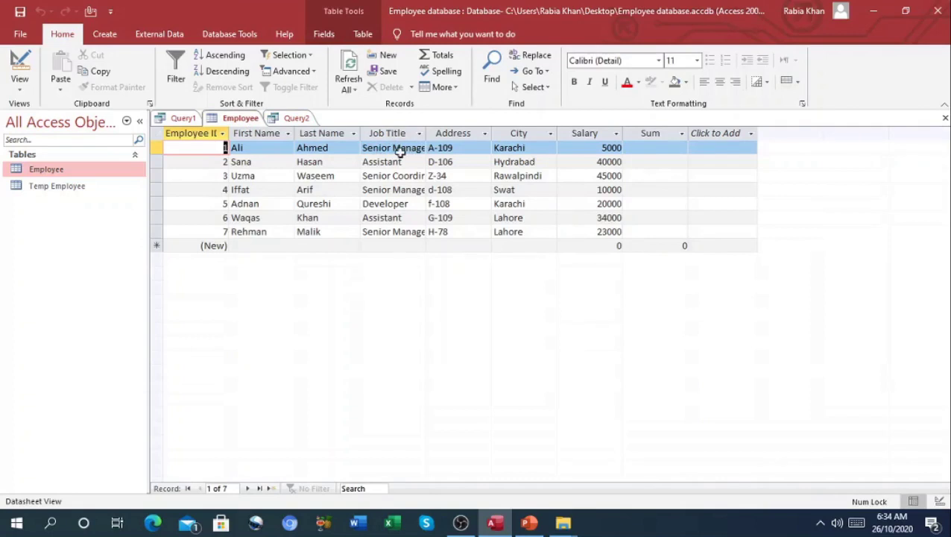
# Close the finished Query2 and start another blank query in Design view.
pyautogui.click(307, 118)
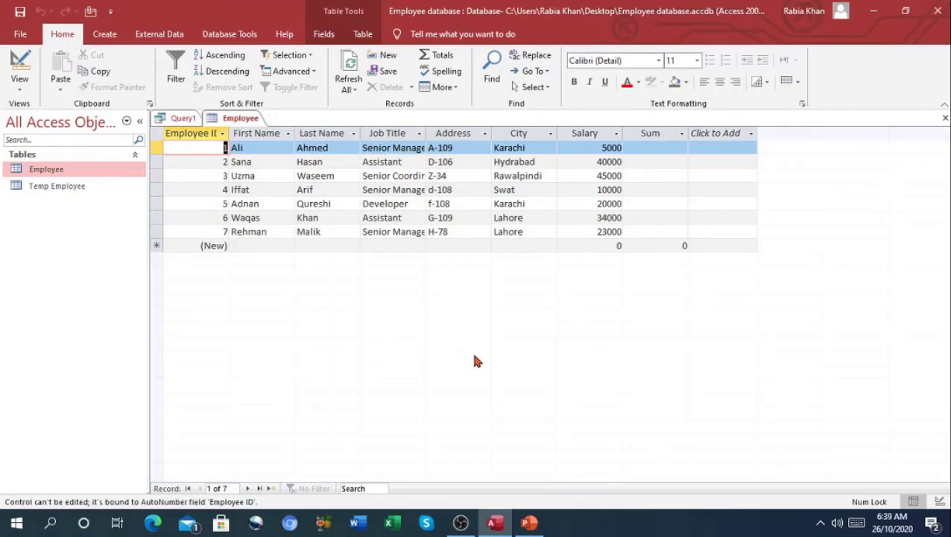
pyautogui.click(105, 37)
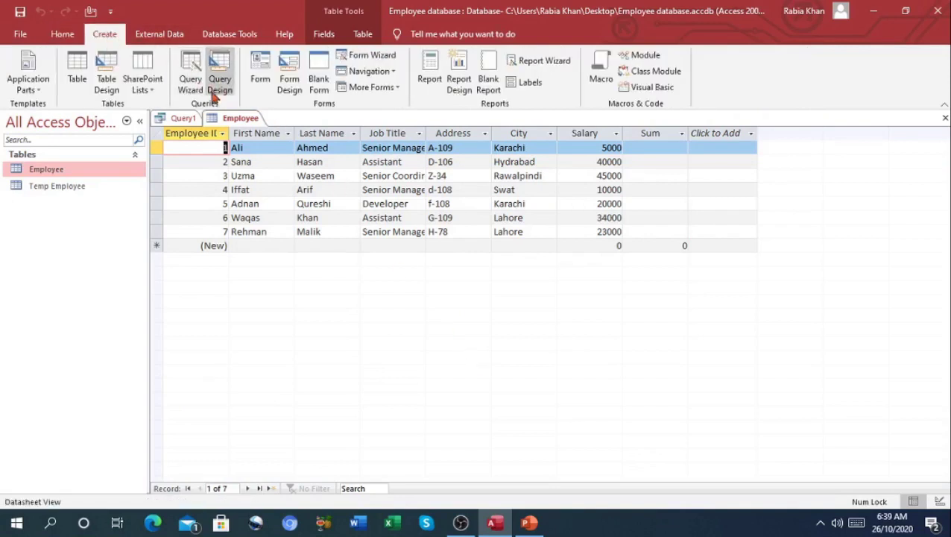
pyautogui.click(219, 82)
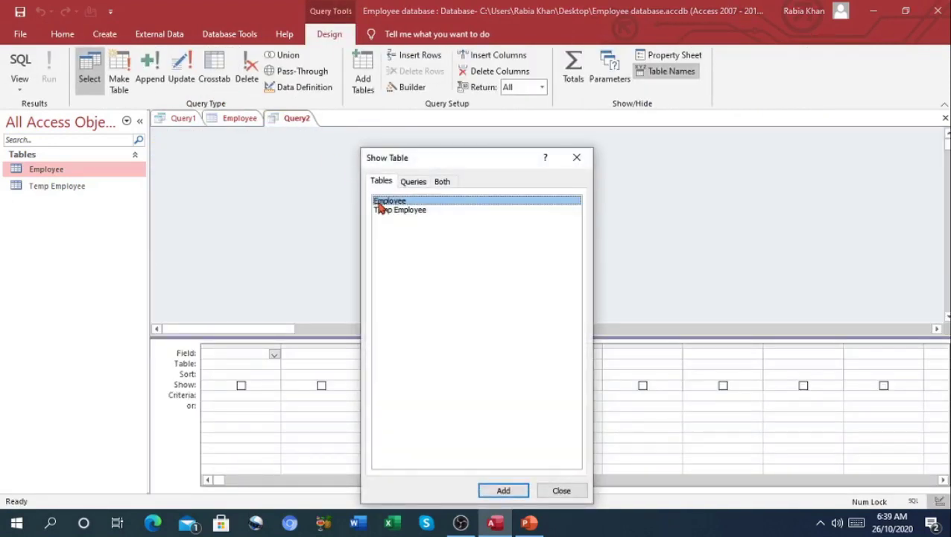
# Build an update query on Employee with Employee ID, First Name, Last Name, Job Title and Address.
pyautogui.click(498, 493)
pyautogui.click(559, 492)
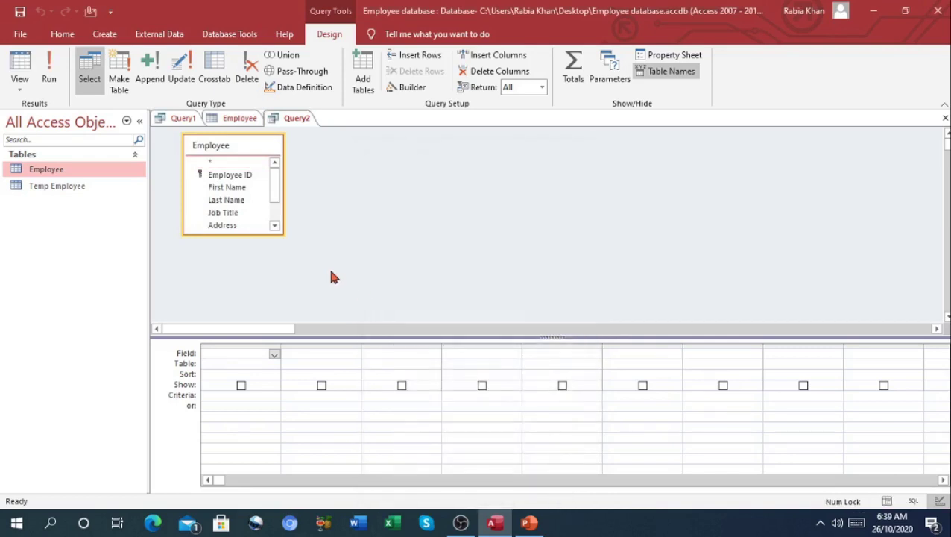
pyautogui.doubleClick(228, 174)
pyautogui.click(230, 190)
pyautogui.doubleClick(229, 189)
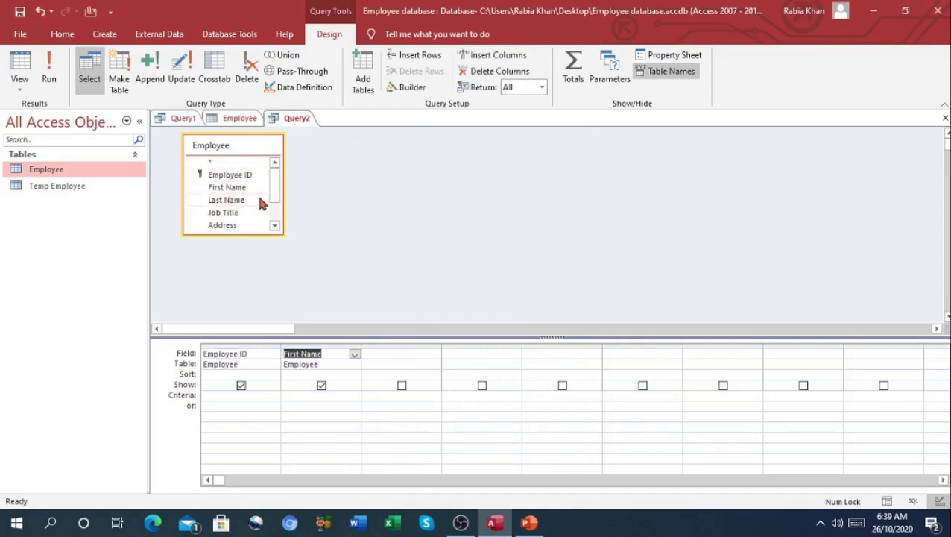
pyautogui.scroll(-1, 272, 201)
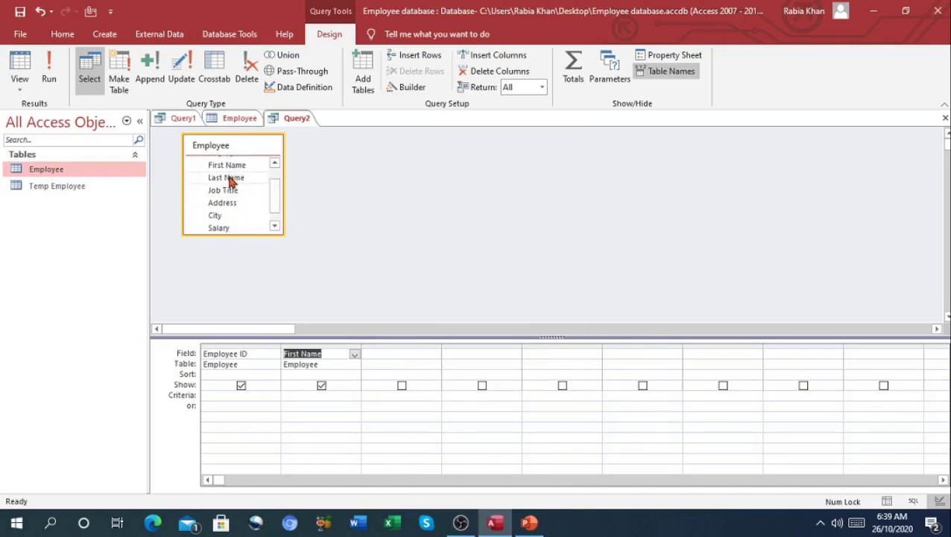
pyautogui.doubleClick(230, 177)
pyautogui.click(231, 192)
pyautogui.doubleClick(231, 191)
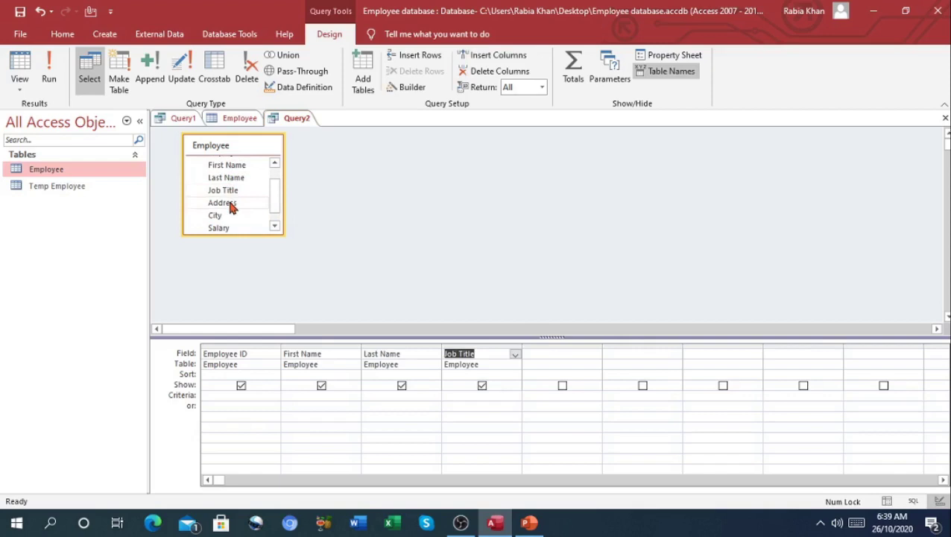
pyautogui.doubleClick(230, 204)
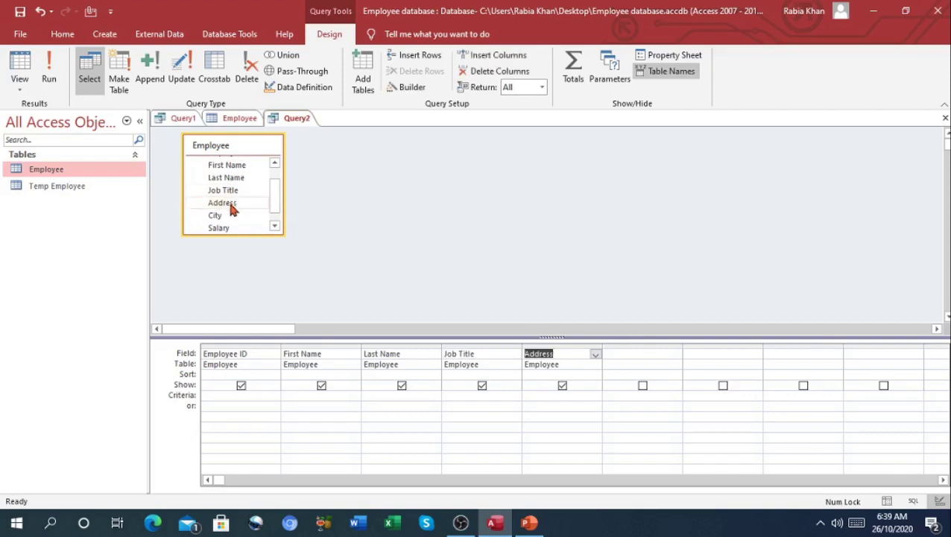
pyautogui.click(184, 82)
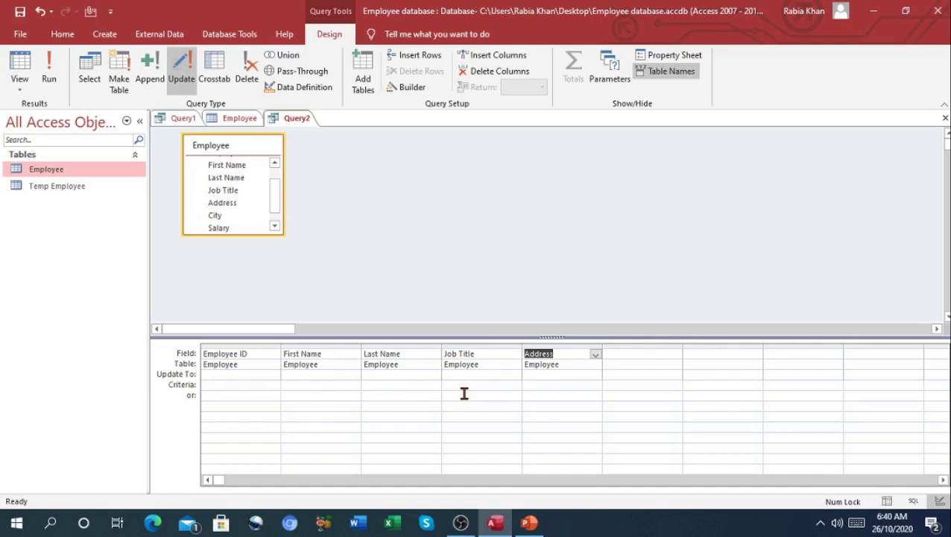
# Set Job Title's Update To "Manager" with criteria "Senior Manager" after reviewing Employee records.
pyautogui.click(240, 119)
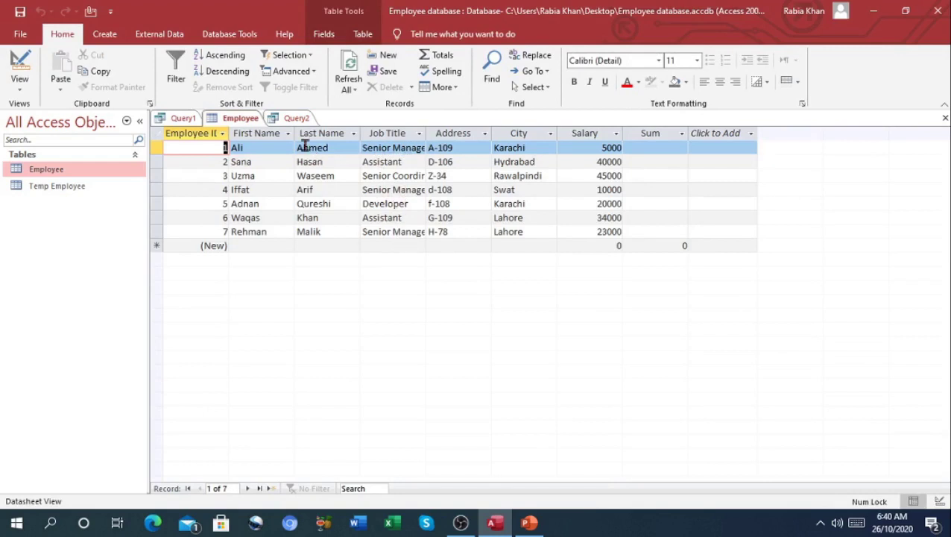
pyautogui.click(296, 119)
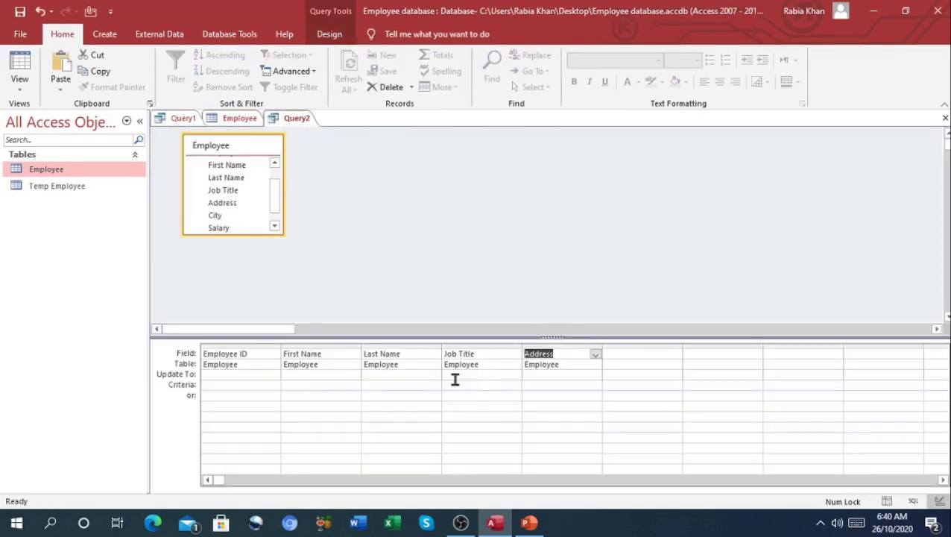
pyautogui.click(458, 377)
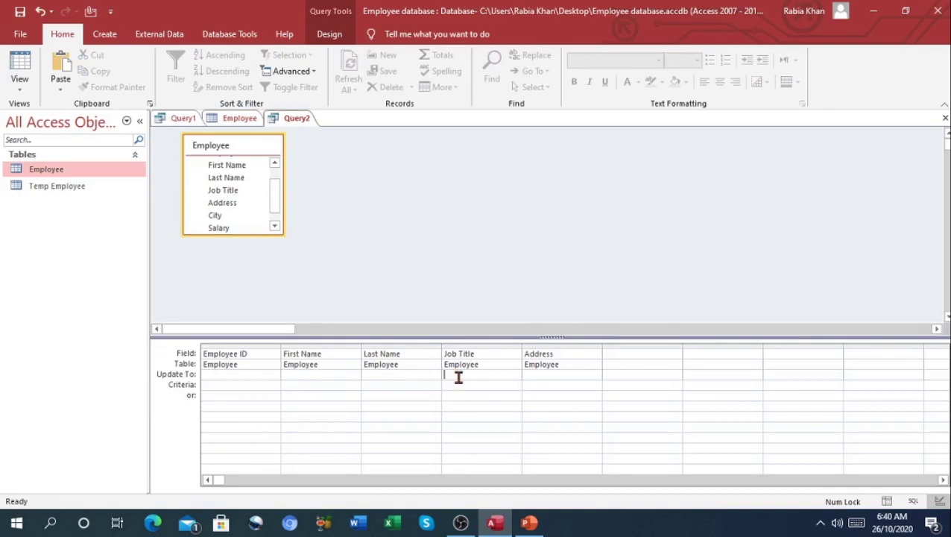
pyautogui.write('"Manager')
pyautogui.click(469, 385)
pyautogui.write('"Senior Manager"')
pyautogui.click(295, 121)
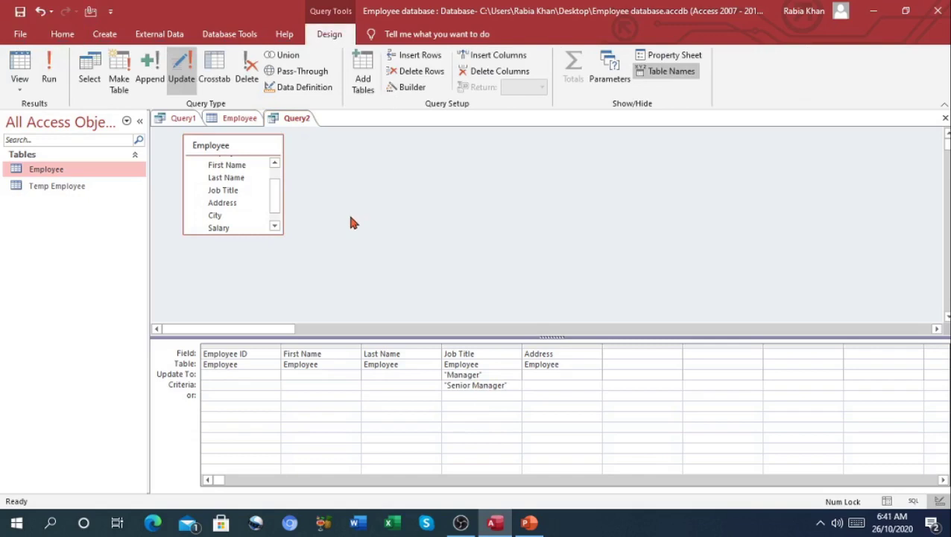
# Run the query, confirm updating 3 rows, and open Employee to verify the Manager titles.
pyautogui.click(48, 71)
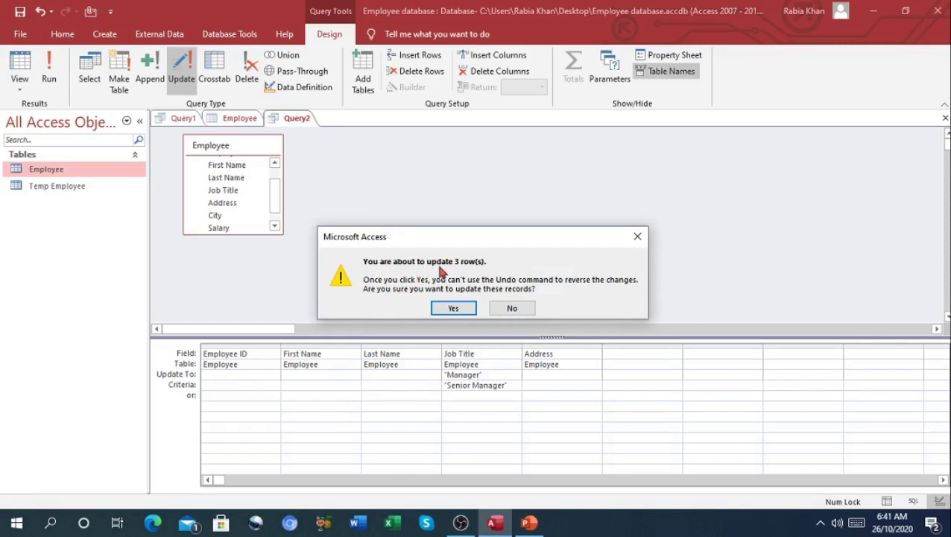
pyautogui.click(452, 308)
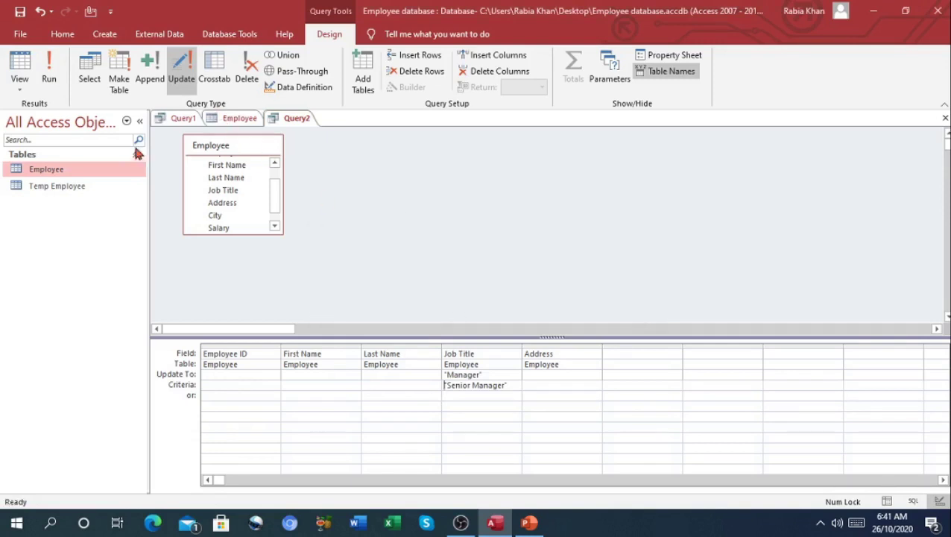
pyautogui.doubleClick(128, 169)
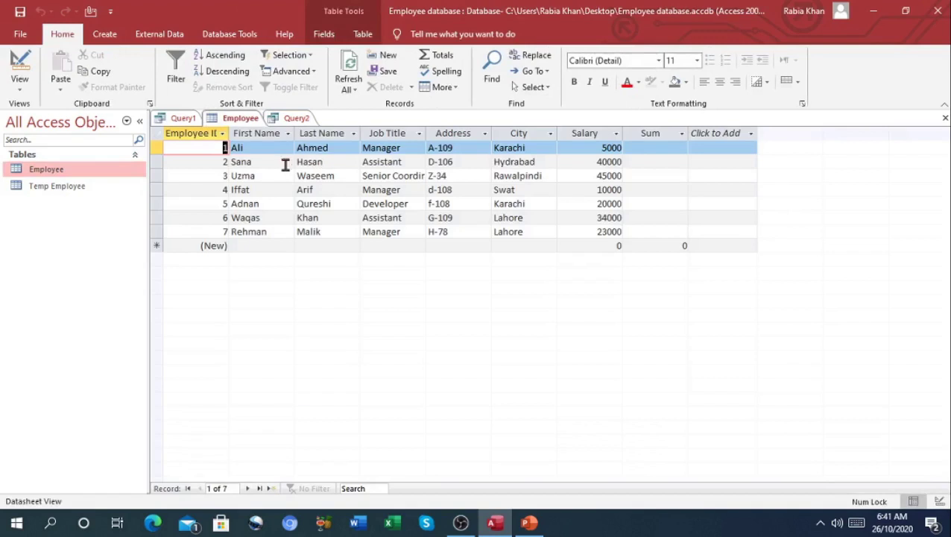